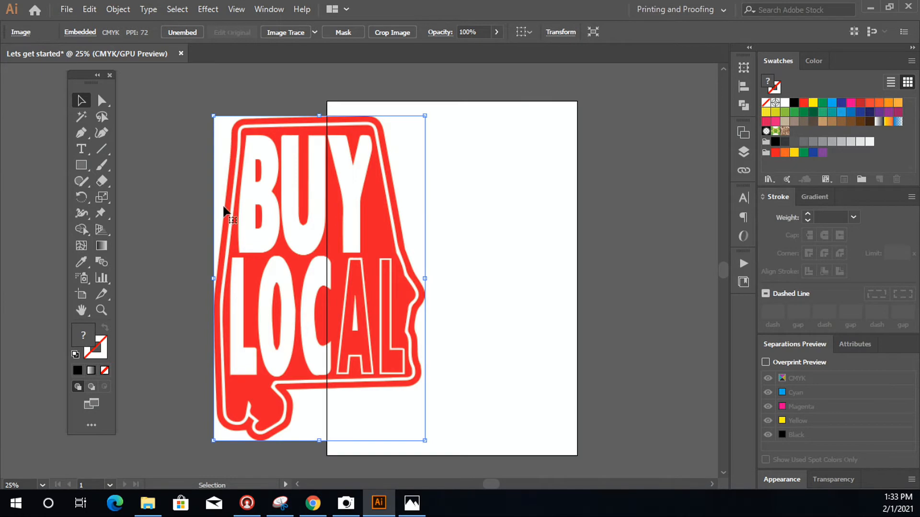
Move the embedded BUY LOCAL image so it sits centered on the artboard, and select it
drag(345, 206, 254, 213)
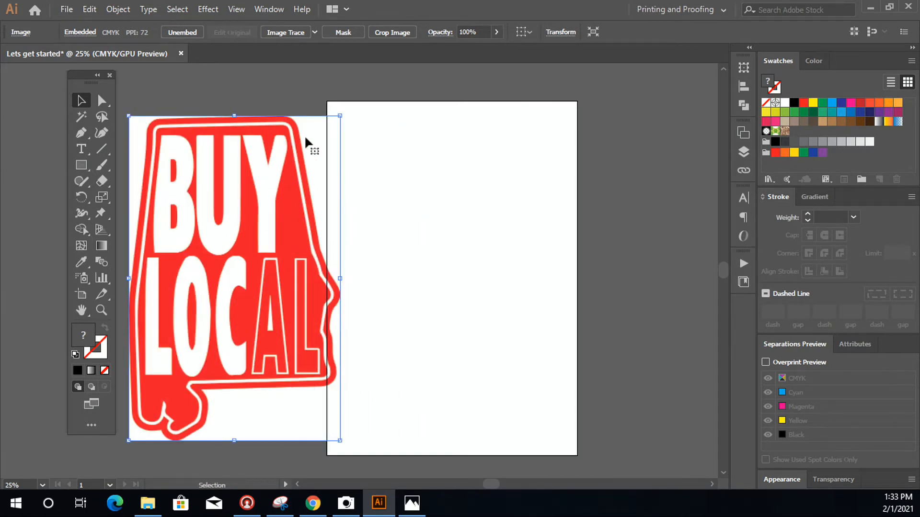
drag(251, 257, 483, 285)
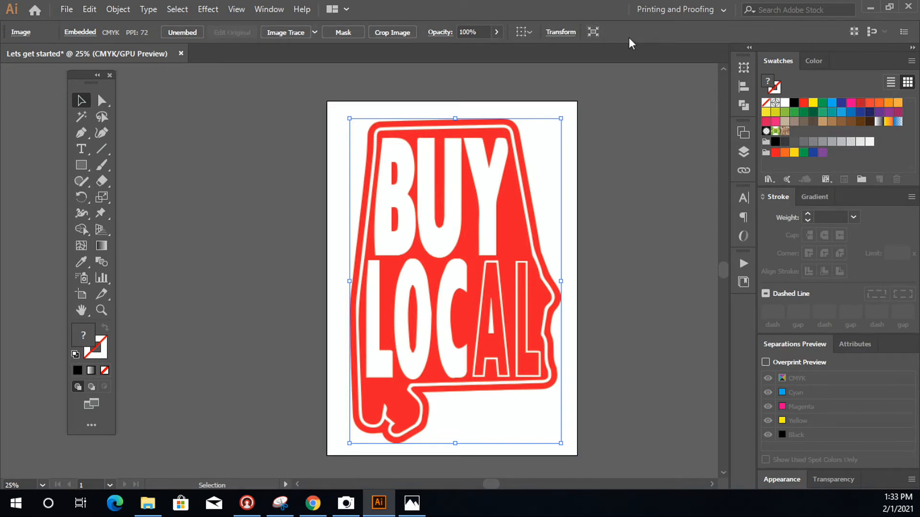
click(632, 145)
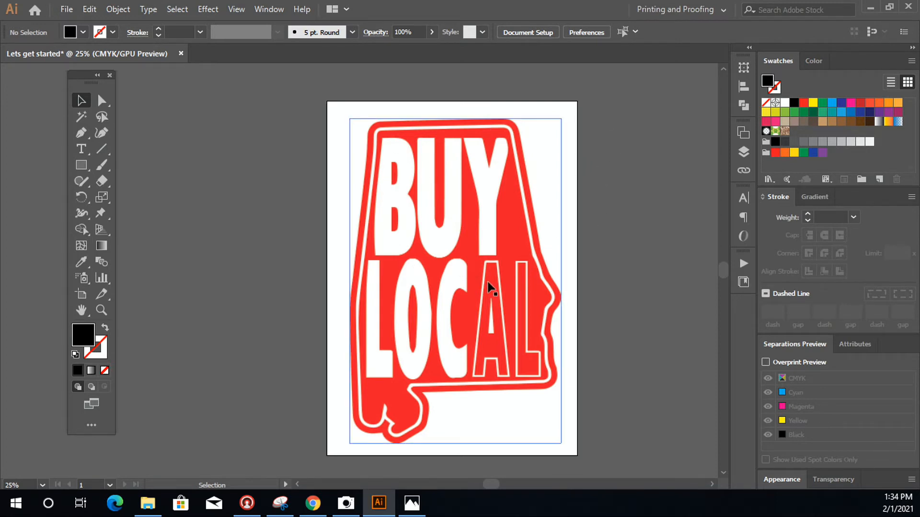
click(480, 240)
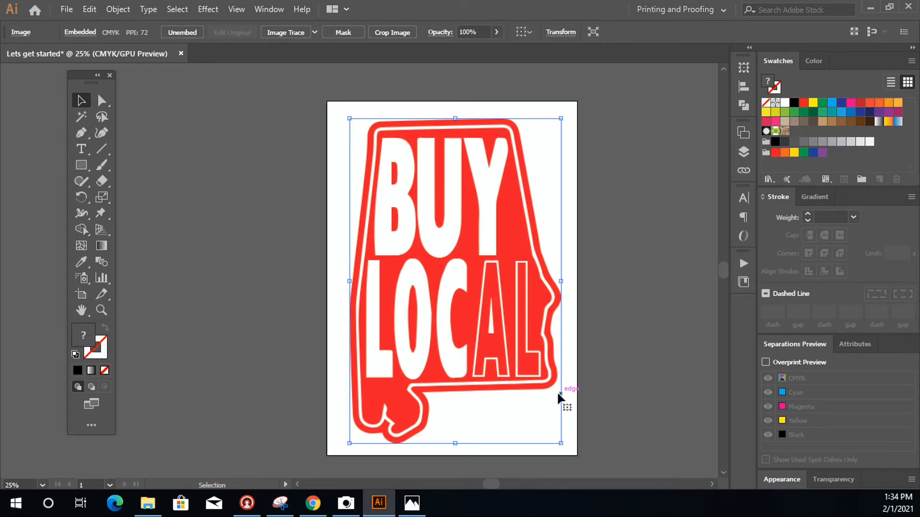
Try an Image Trace of the BUY LOCAL image with the 3 Colors preset and undo the trace
click(285, 35)
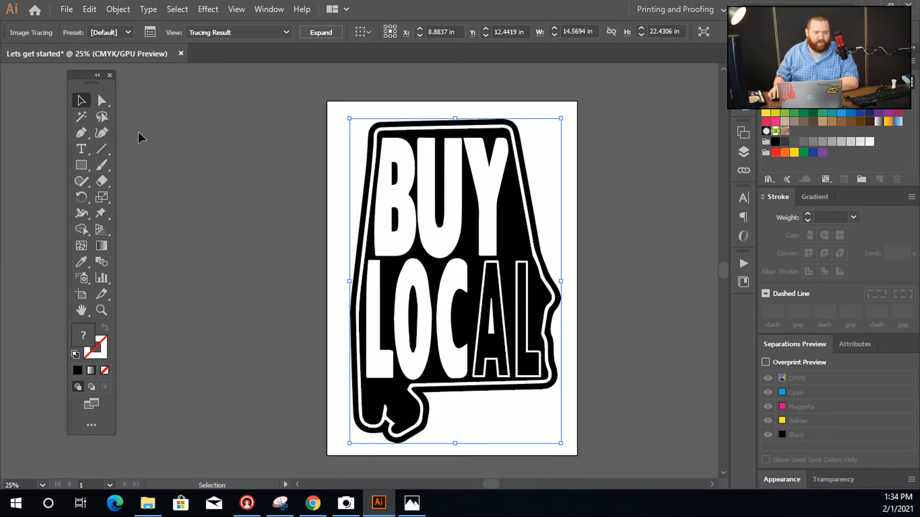
click(100, 34)
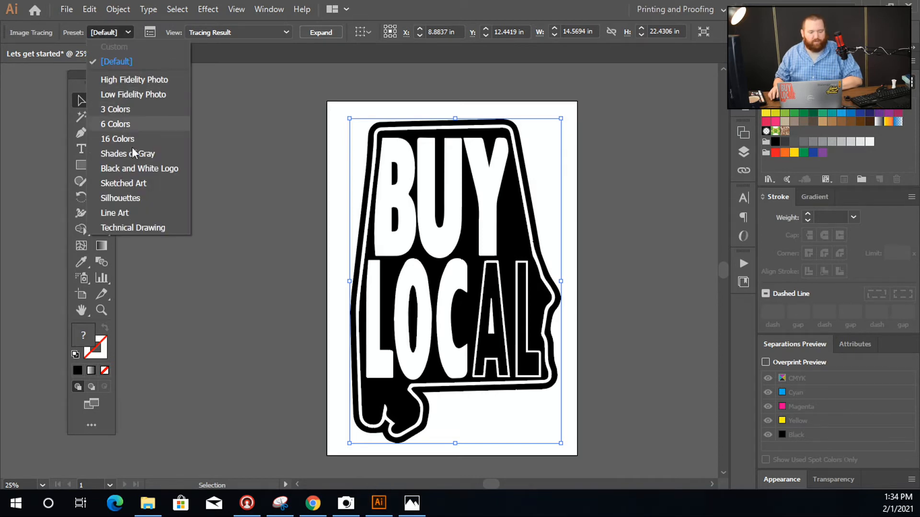
click(120, 109)
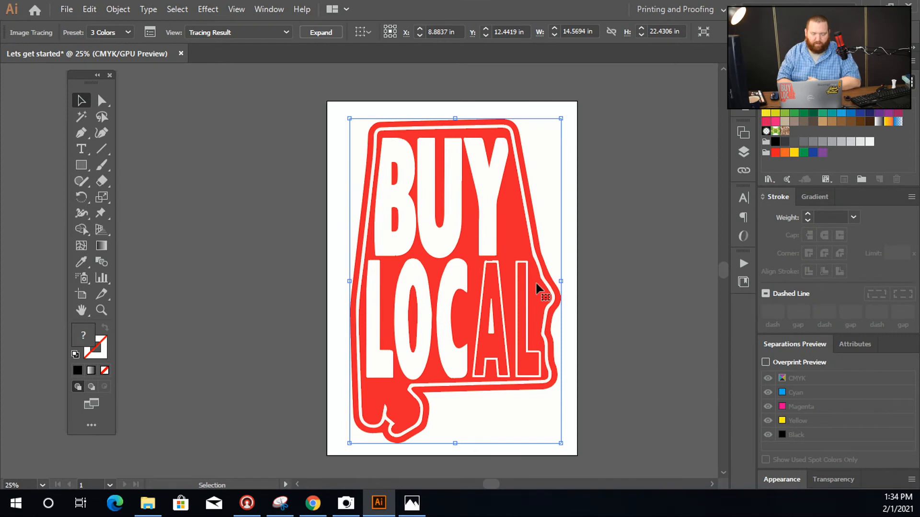
key(a)
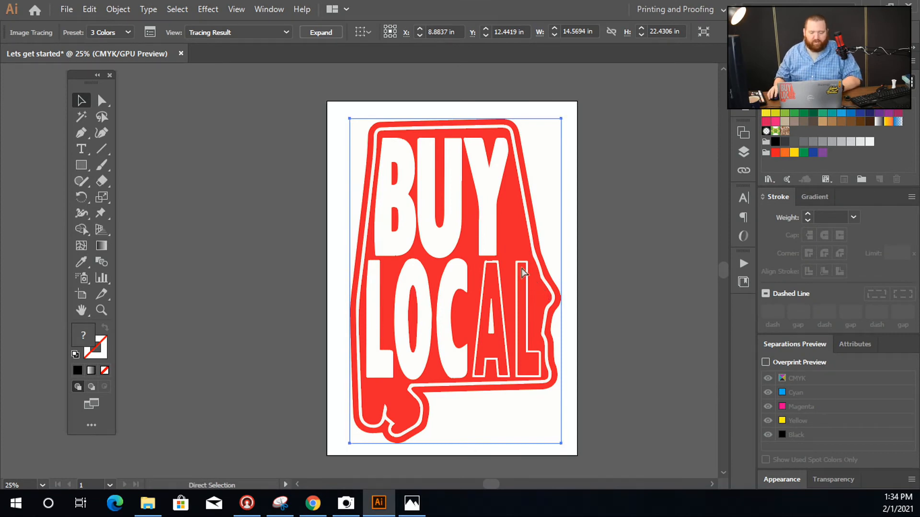
key(ctrl+z)
key(ctrl+z)
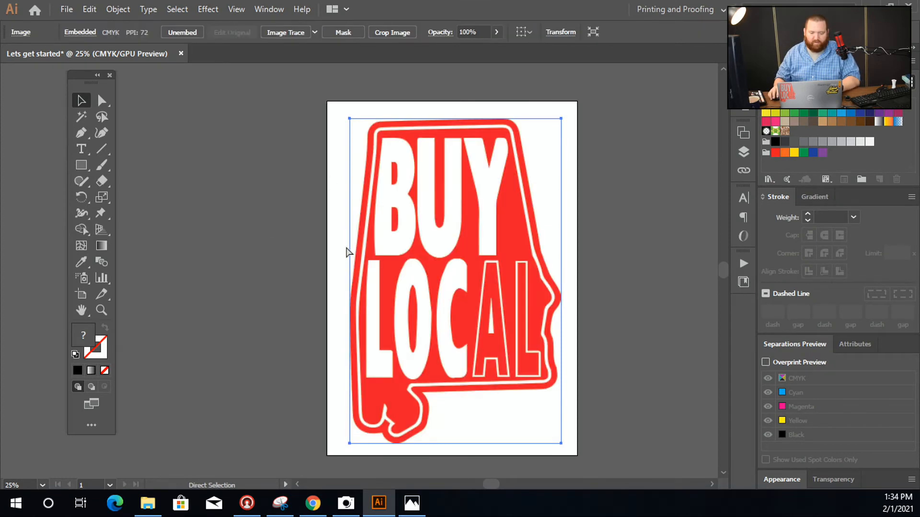
Trace the image with the 3 Colors preset and expand the tracing into editable vector paths
click(252, 204)
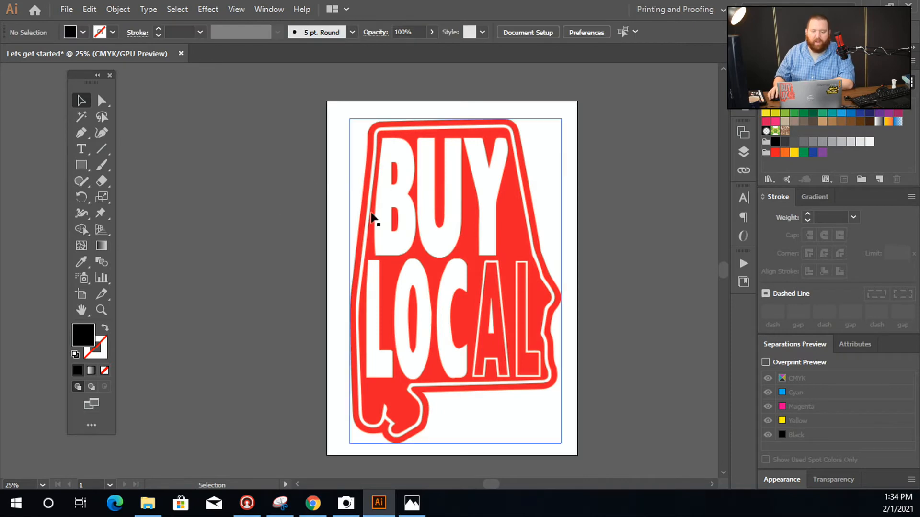
click(484, 145)
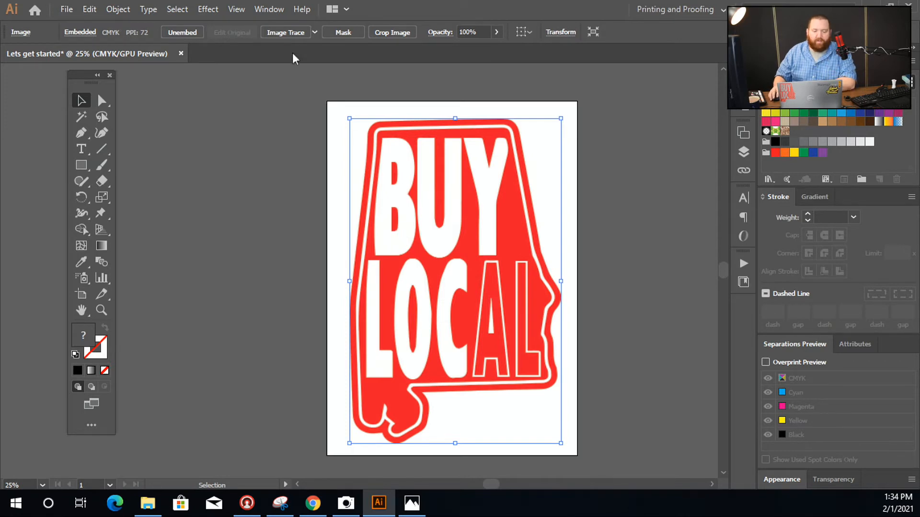
click(315, 32)
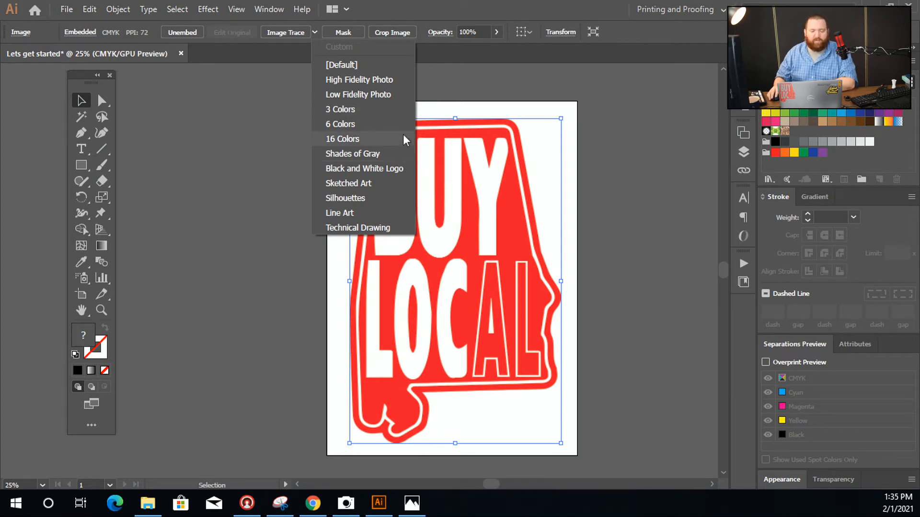
click(389, 112)
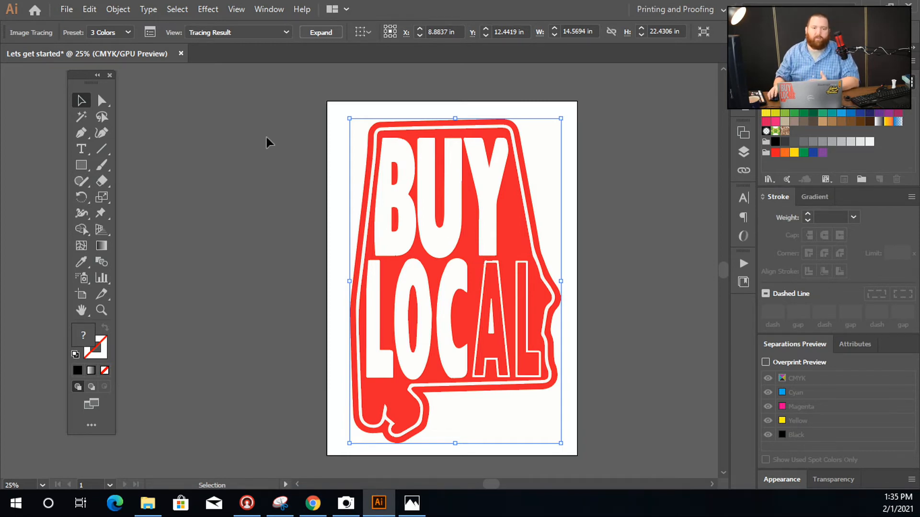
click(314, 33)
click(649, 356)
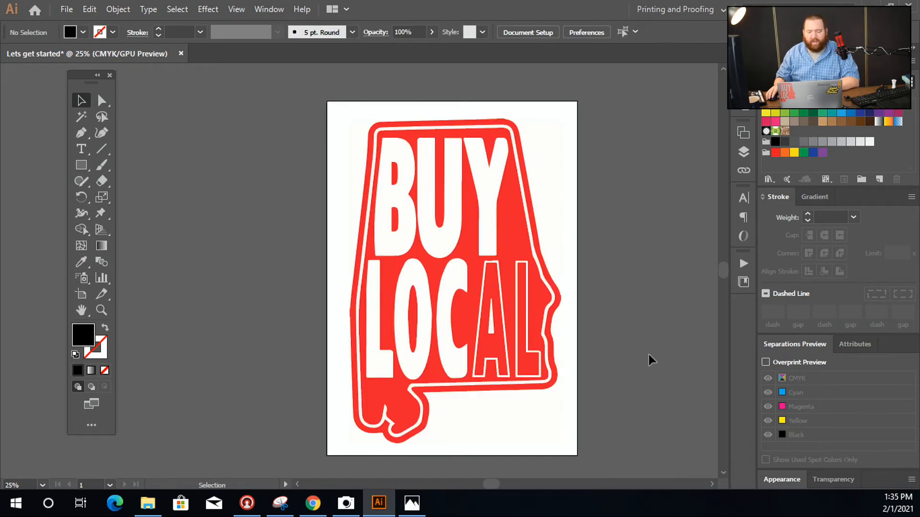
Isolate the traced group, pull the white background piece beside the state's upper right edge off the artboard, and delete it
click(502, 208)
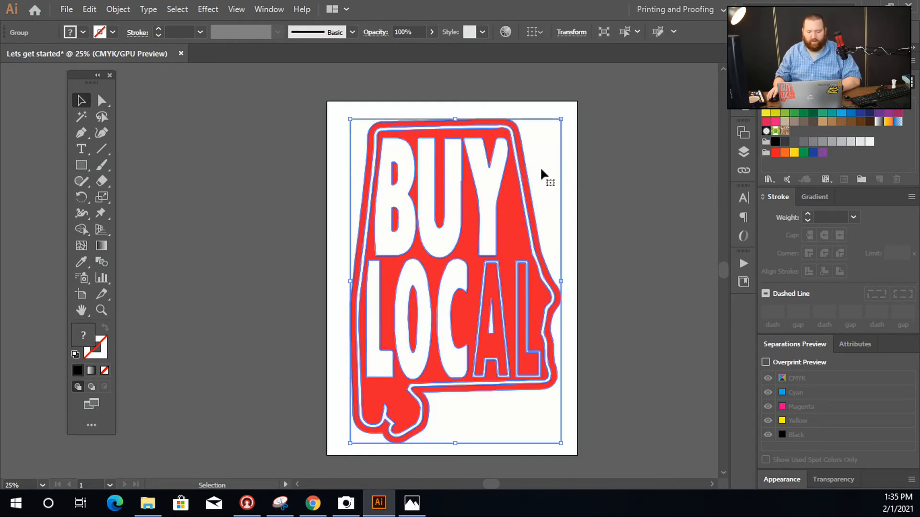
double_click(540, 191)
drag(557, 160, 275, 221)
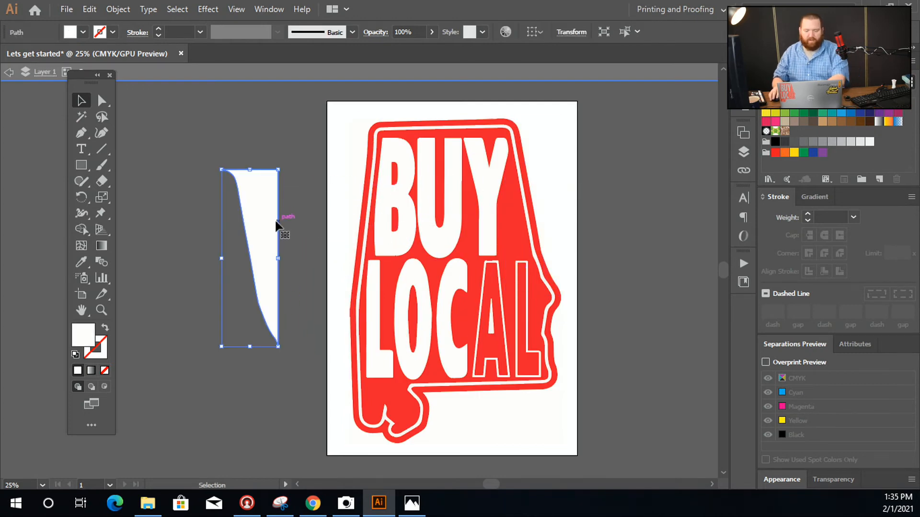
key(Delete)
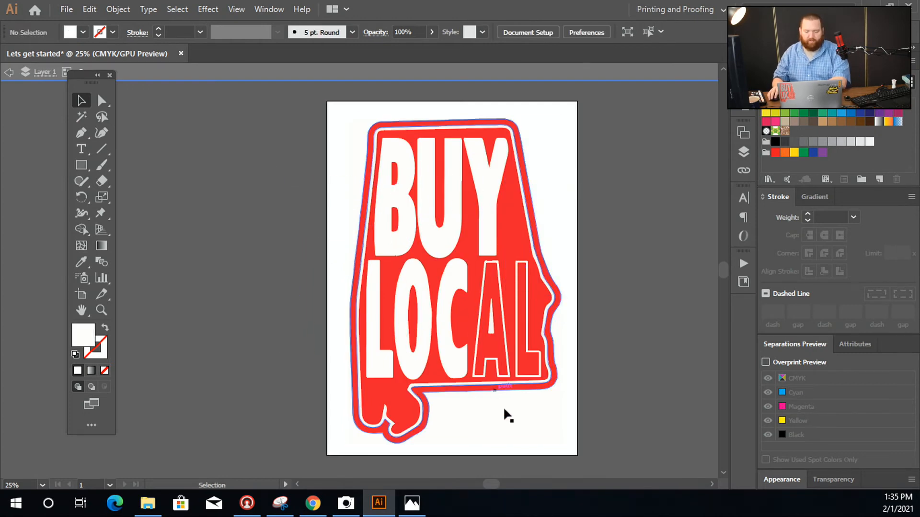
Try filling the inner red state shape with green and dark blue, and undo the color changes
click(510, 232)
click(822, 104)
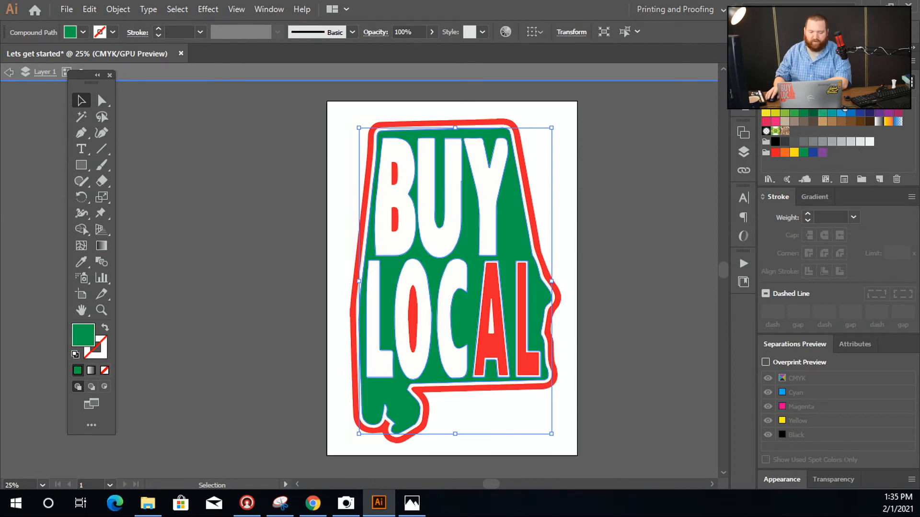
click(841, 105)
click(623, 277)
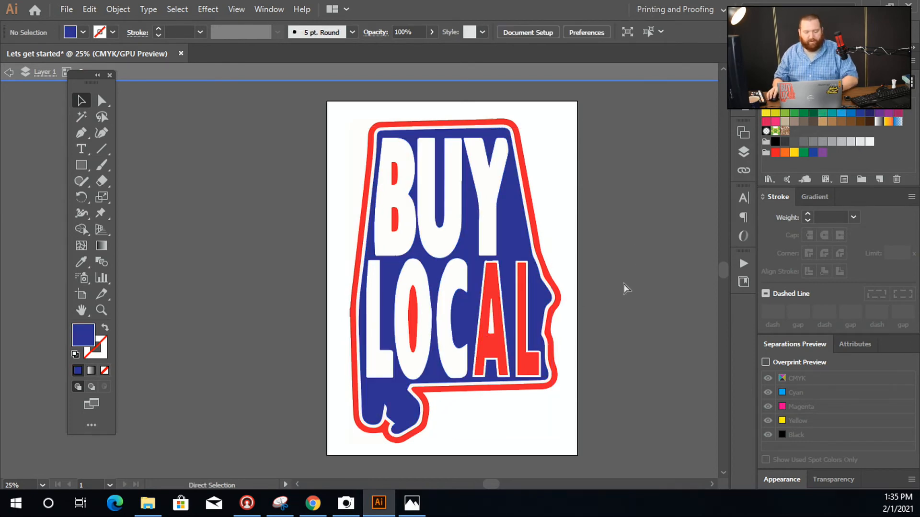
key(ctrl+z)
key(ctrl+z)
key(ctrl+z)
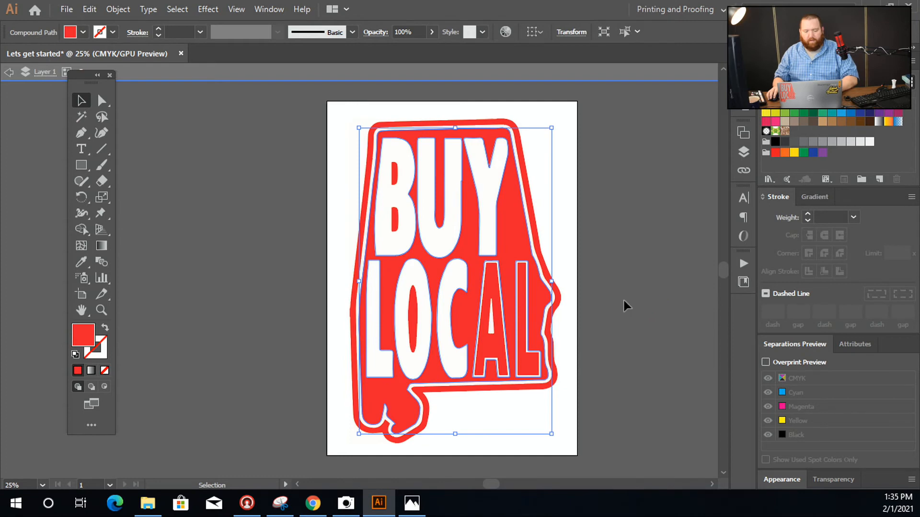
Delete the remaining white background pieces along the state's left side and at its lower left corner
click(351, 154)
key(Delete)
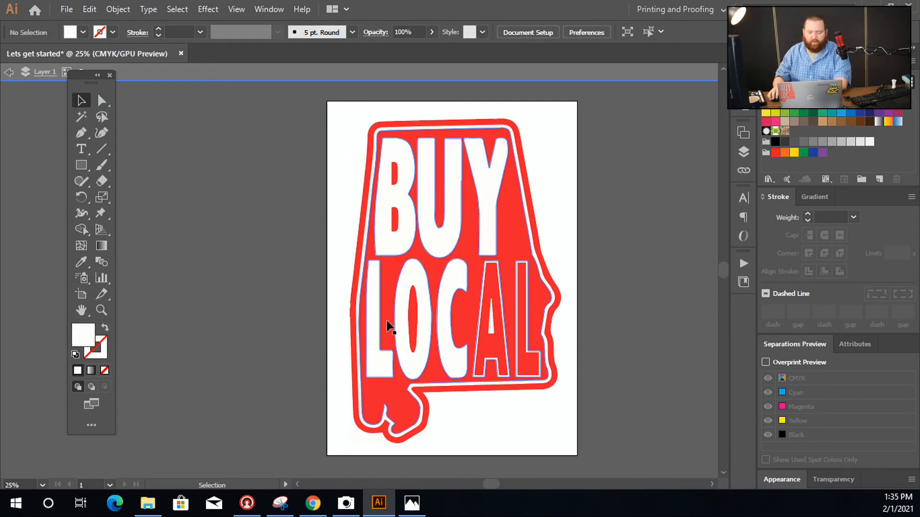
click(353, 443)
key(Delete)
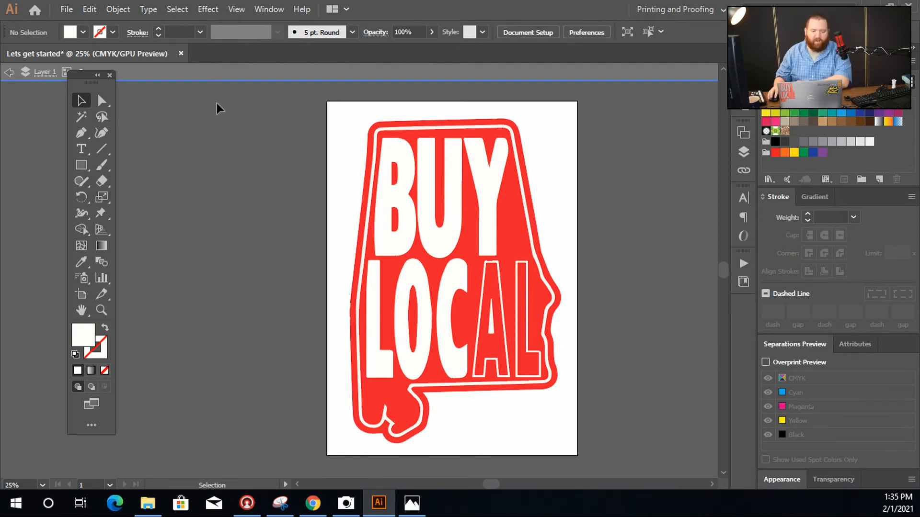
Inspect the traced artwork's vector paths in Outline view and return to the normal preview
click(236, 10)
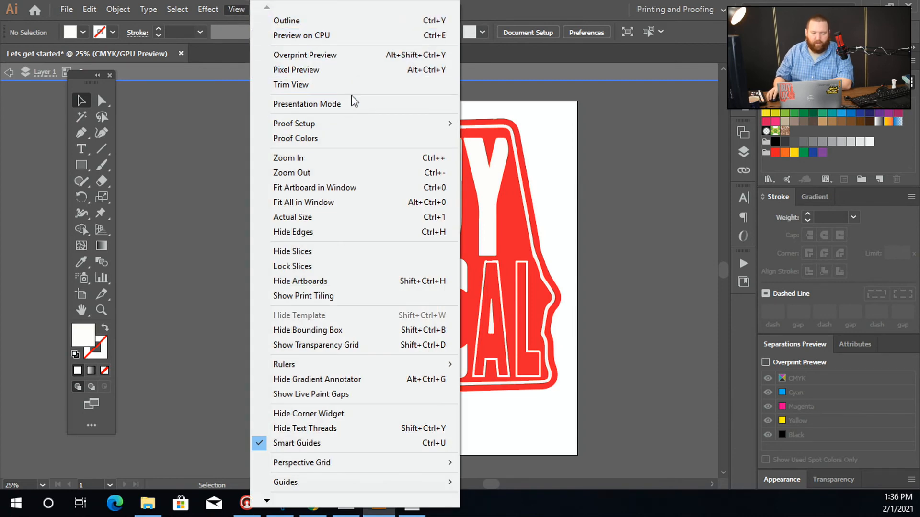
click(428, 21)
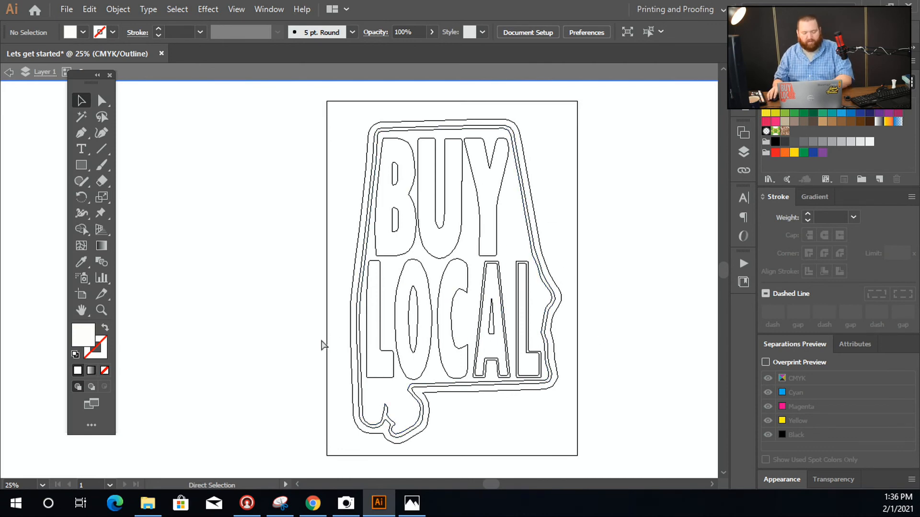
key(ctrl+y)
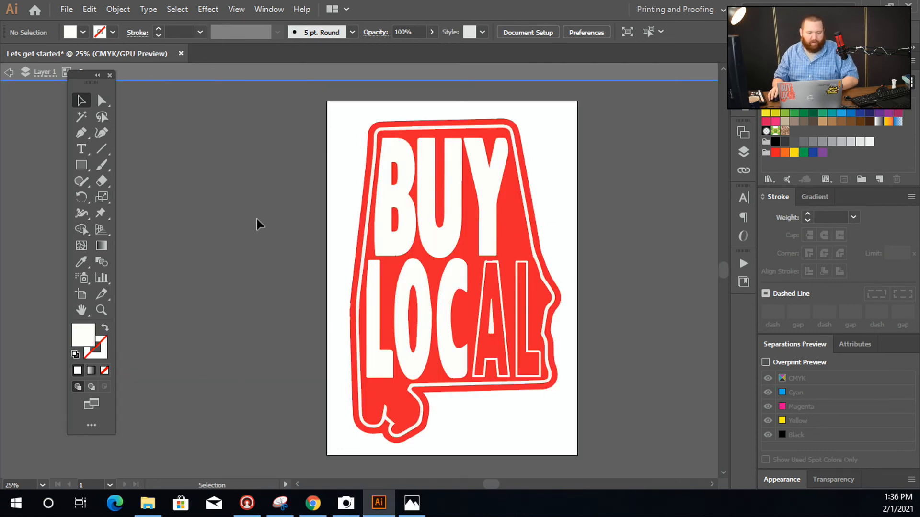
Undo the background deletions and the expansion of the traced artwork
key(Escape)
key(ctrl+z)
key(ctrl+z)
key(ctrl+z)
key(ctrl+z)
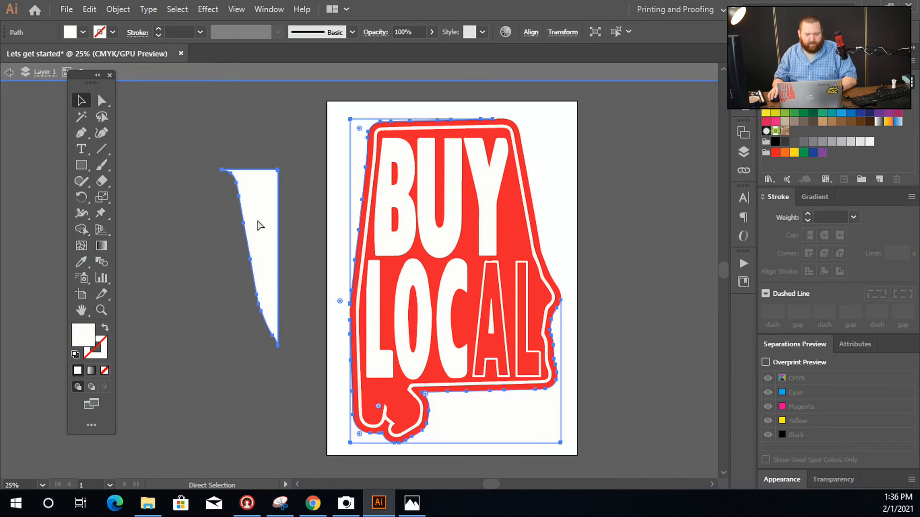
key(ctrl+z)
key(ctrl+z)
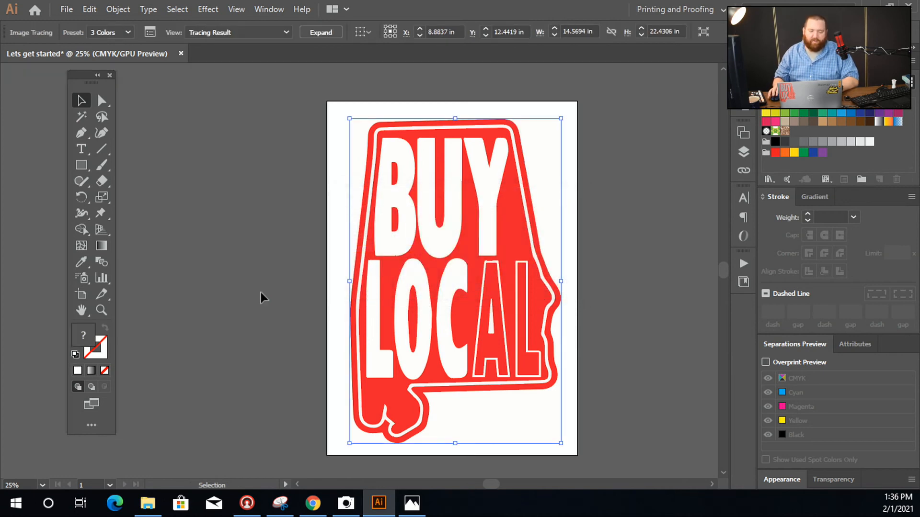
Place the untraced image off the artboard to its left and check it in Outline view
mouse_move(398, 296)
mouse_down()
mouse_move(179, 297)
mouse_move(263, 294)
mouse_up()
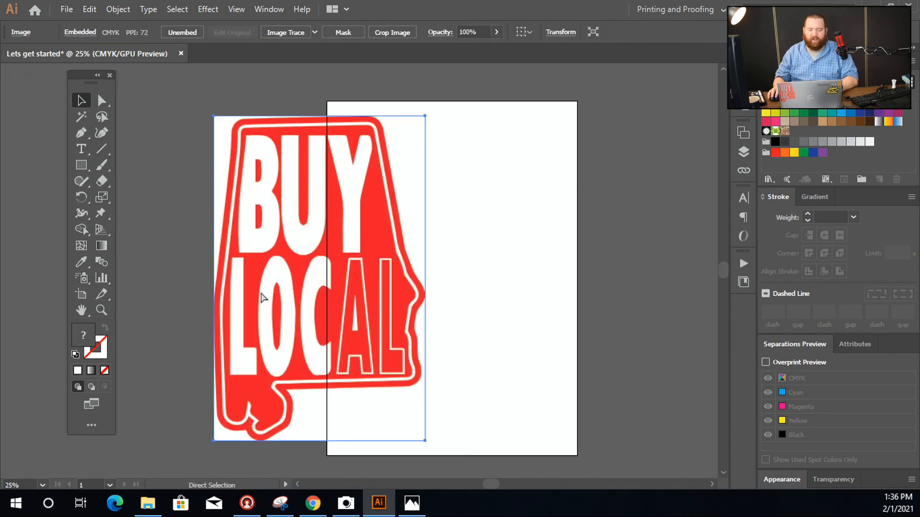
mouse_move(311, 230)
mouse_down()
mouse_move(173, 223)
mouse_move(194, 237)
mouse_up()
scroll(292, 277, left, 3)
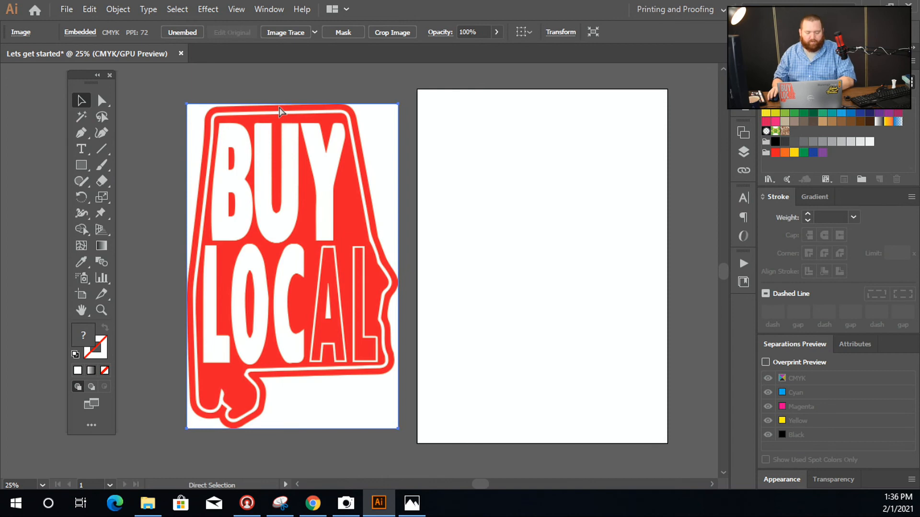
key(ctrl+y)
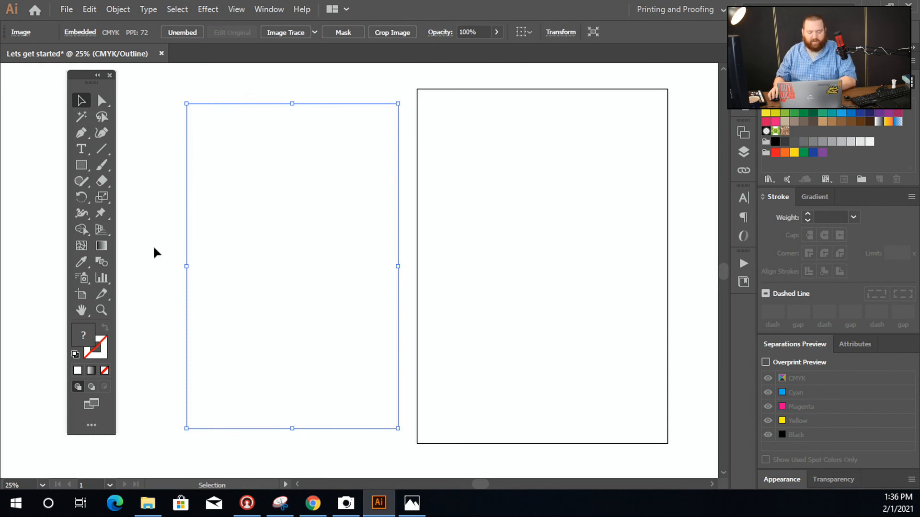
key(ctrl+y)
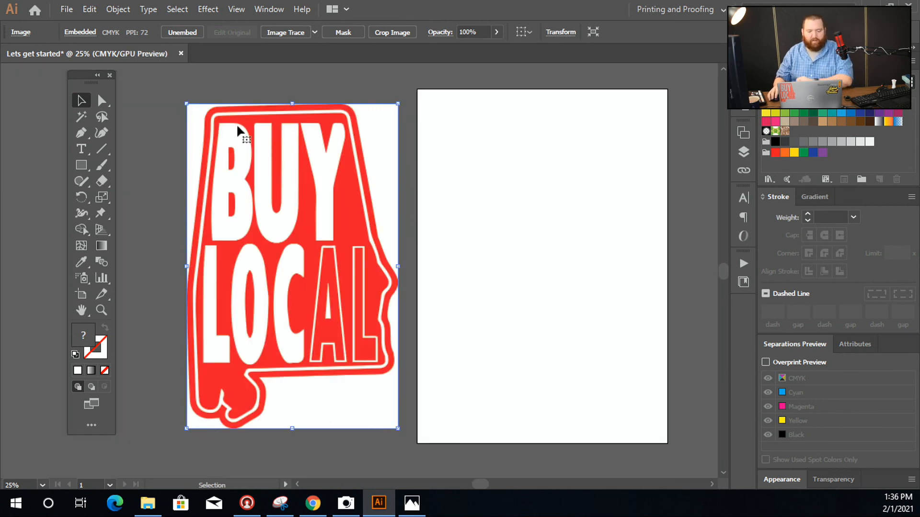
Trace the image with the Default preset and expand the result into vector paths
click(279, 32)
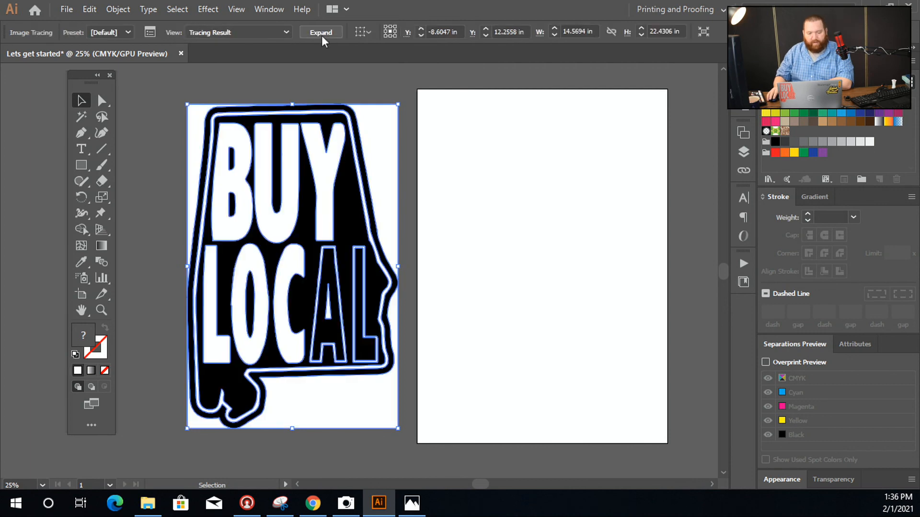
click(318, 32)
Inspect the expanded black-and-white tracing in Outline view, deselect it, and return to the normal preview
key(ctrl+y)
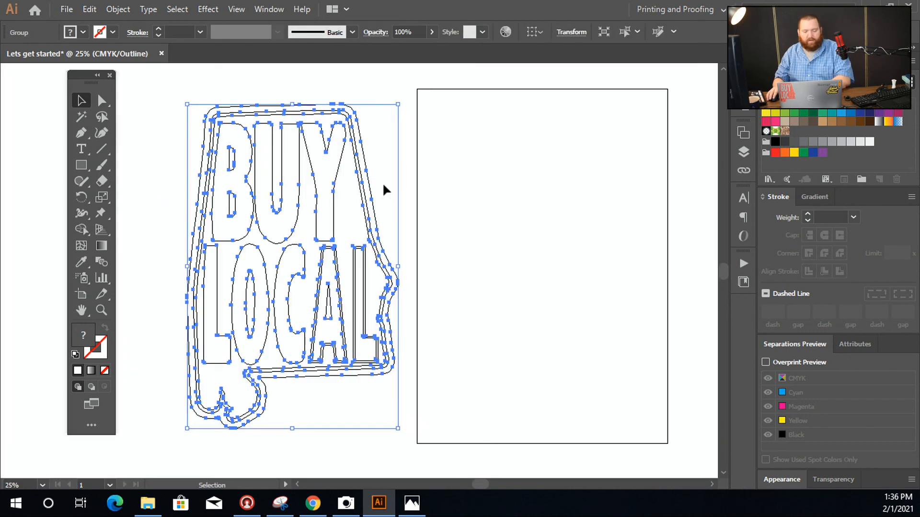
click(445, 359)
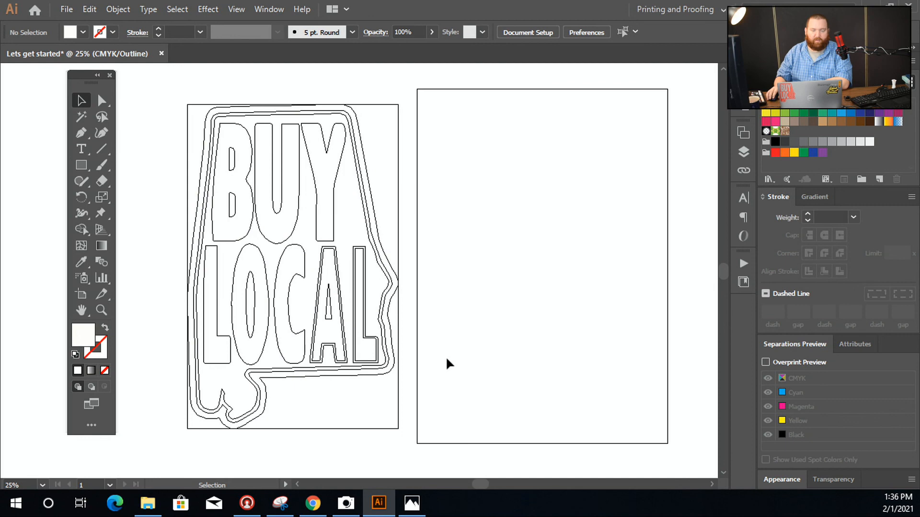
key(ctrl+y)
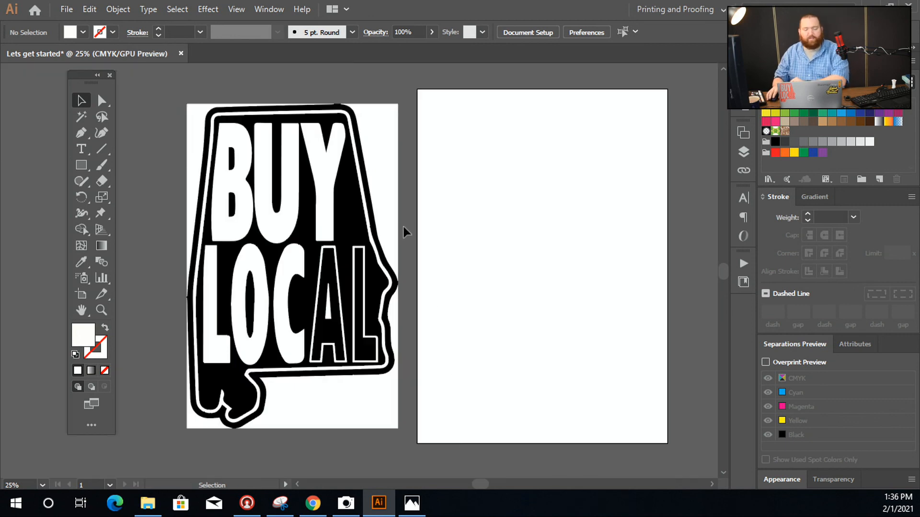